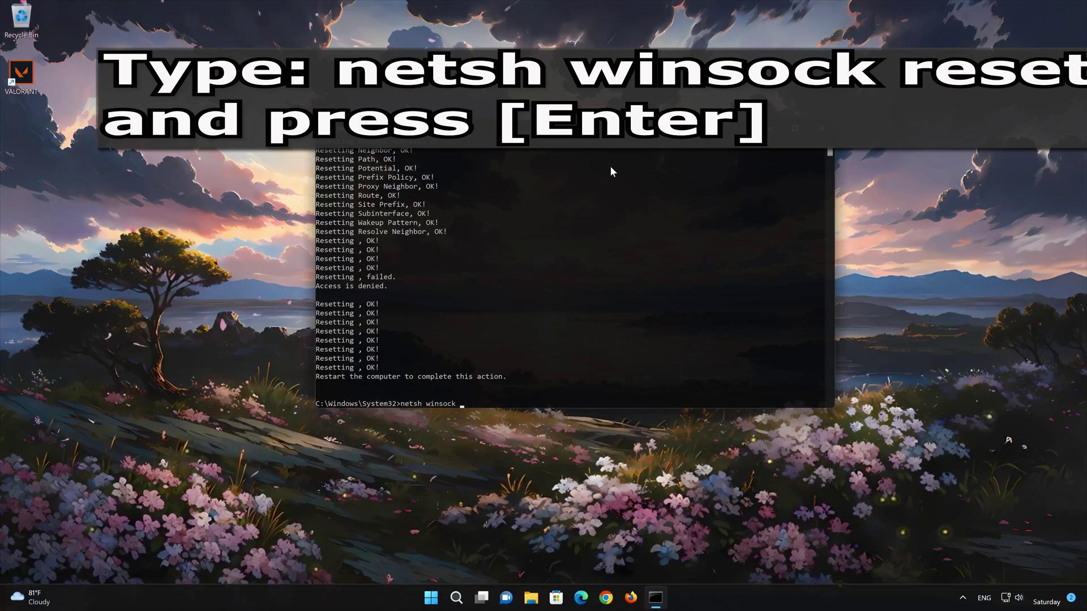
- Reset the Winsock catalog with netsh winsock reset and clear the DNS cache with ipconfig /flushdns
{"action": "type", "text": "t"}
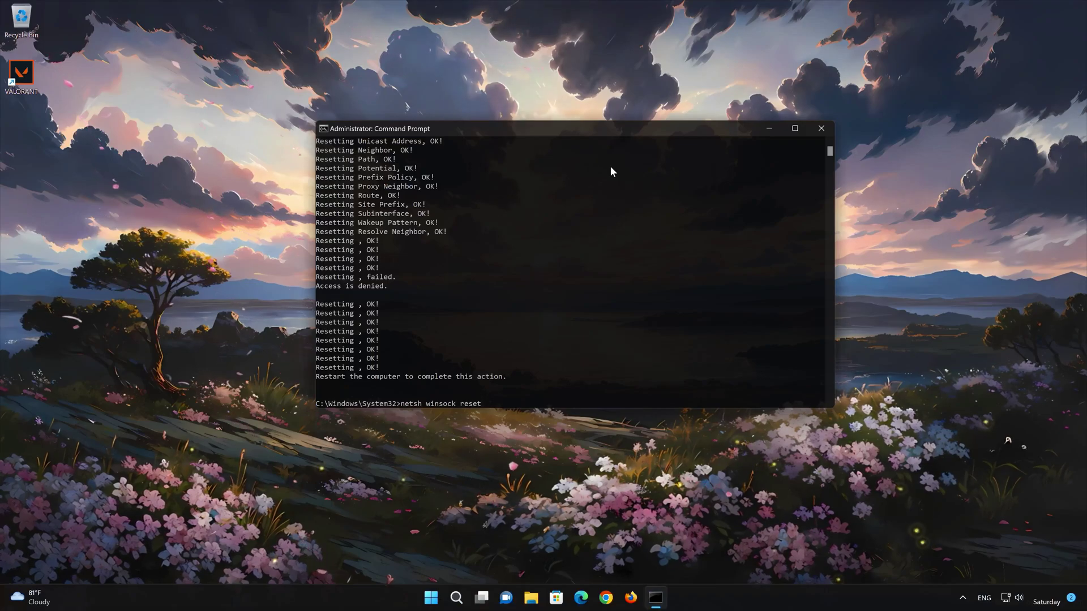
{"action": "key", "text": "Return"}
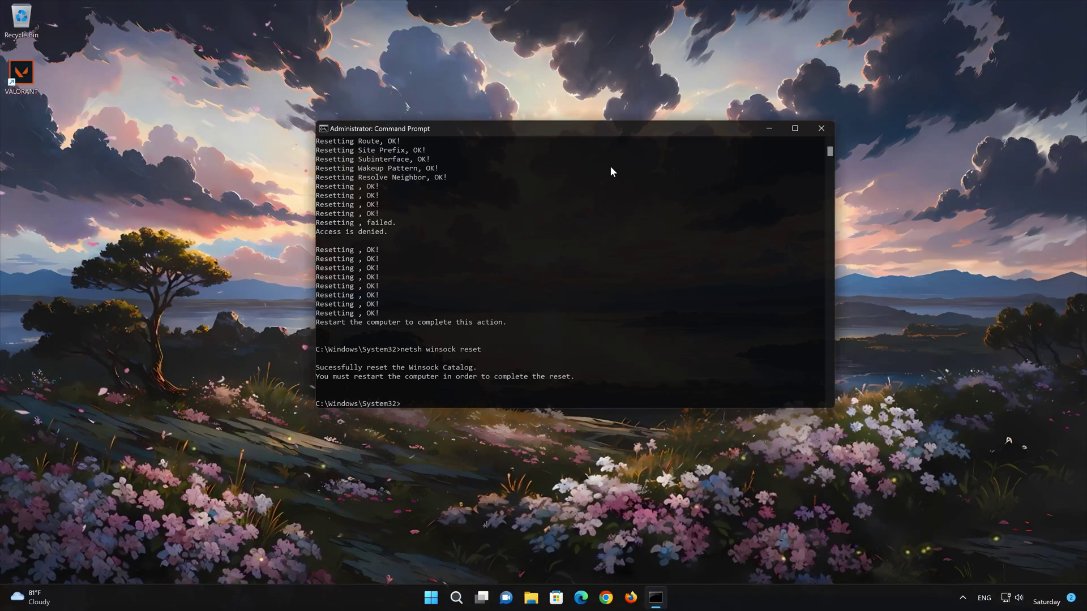
{"action": "type", "text": "ipconfig /"}
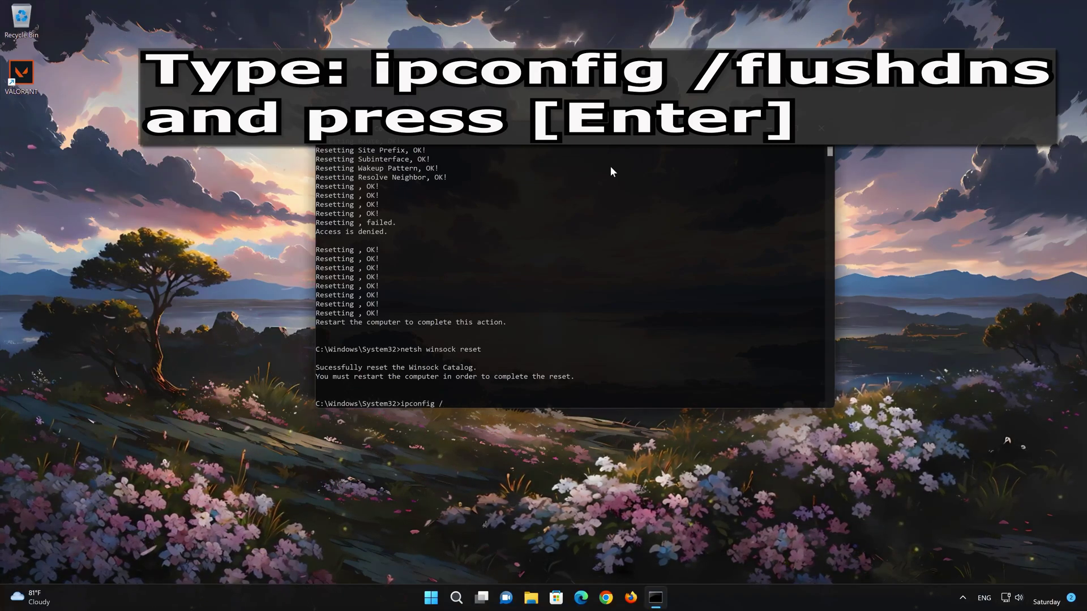
{"action": "type", "text": "flushdns"}
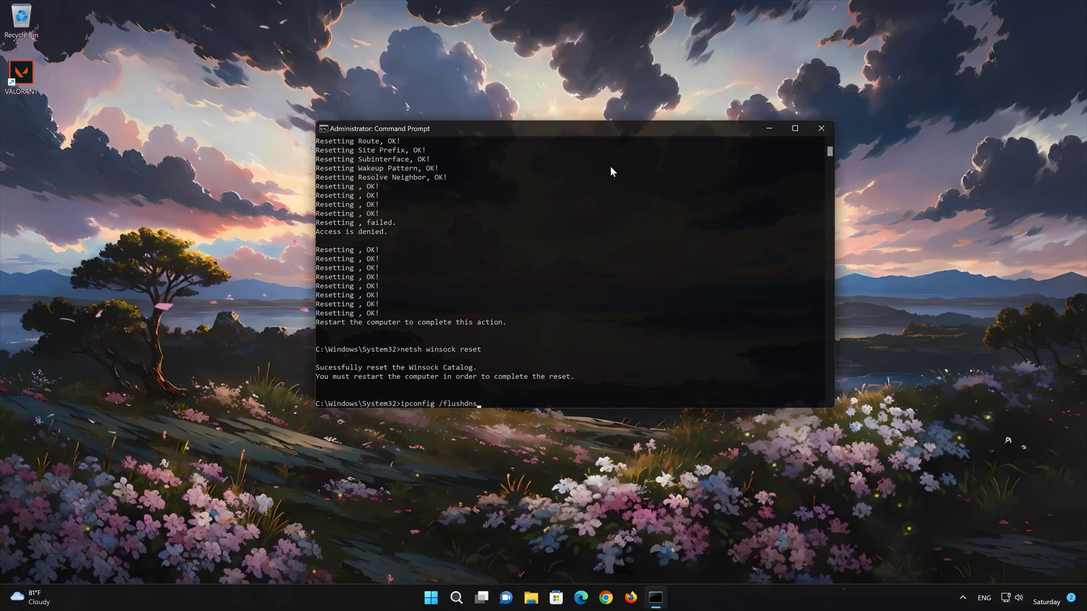
{"action": "key", "text": "Return"}
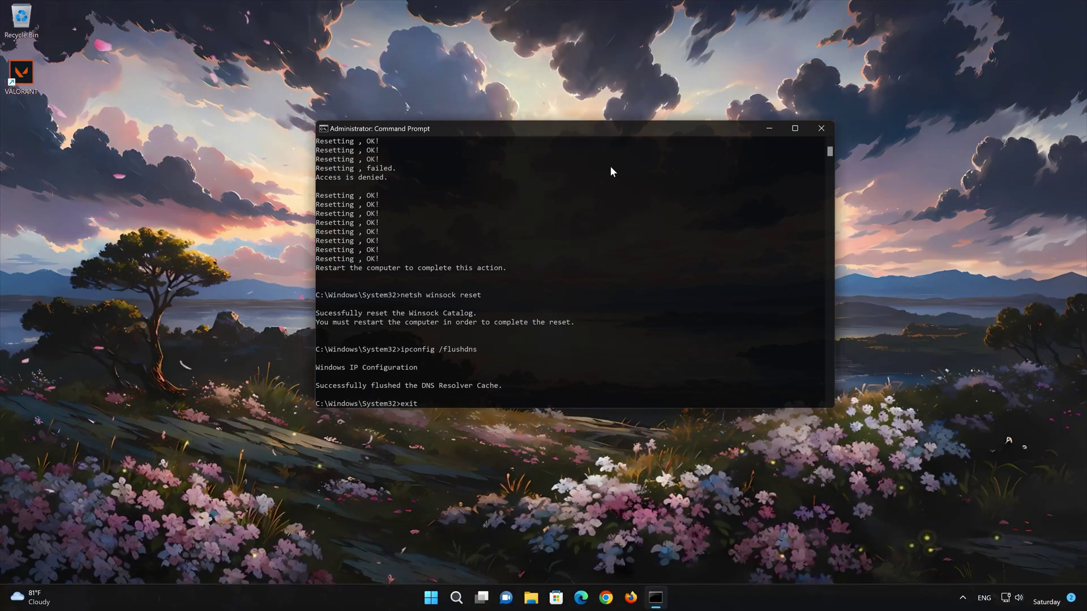
- Exit the command-line session with the exit command and restart the computer
{"action": "key", "text": "Return"}
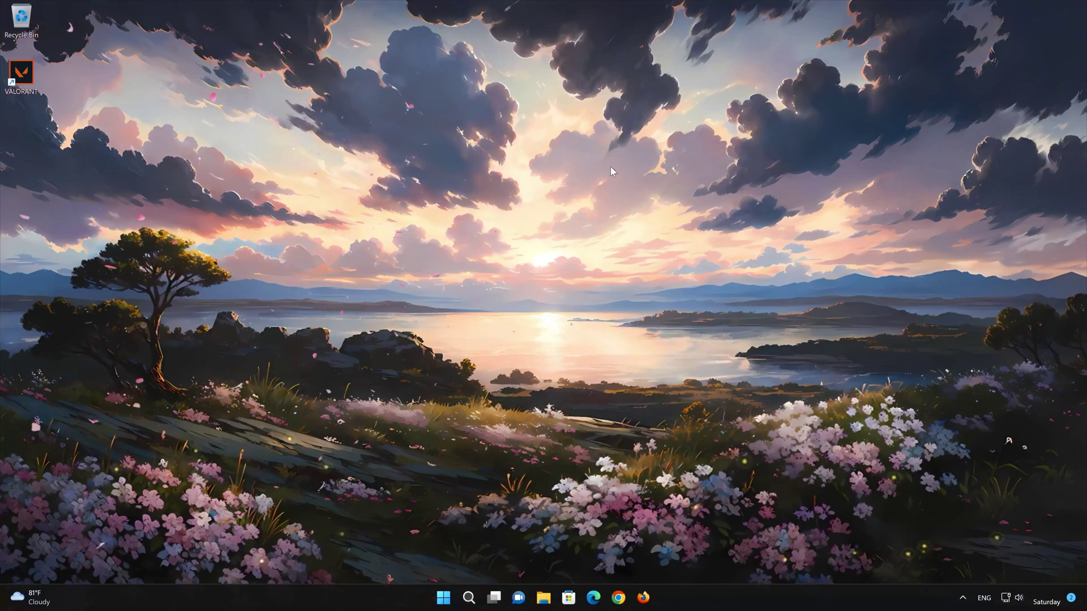
{"action": "left_click", "coordinate": [444, 598]}
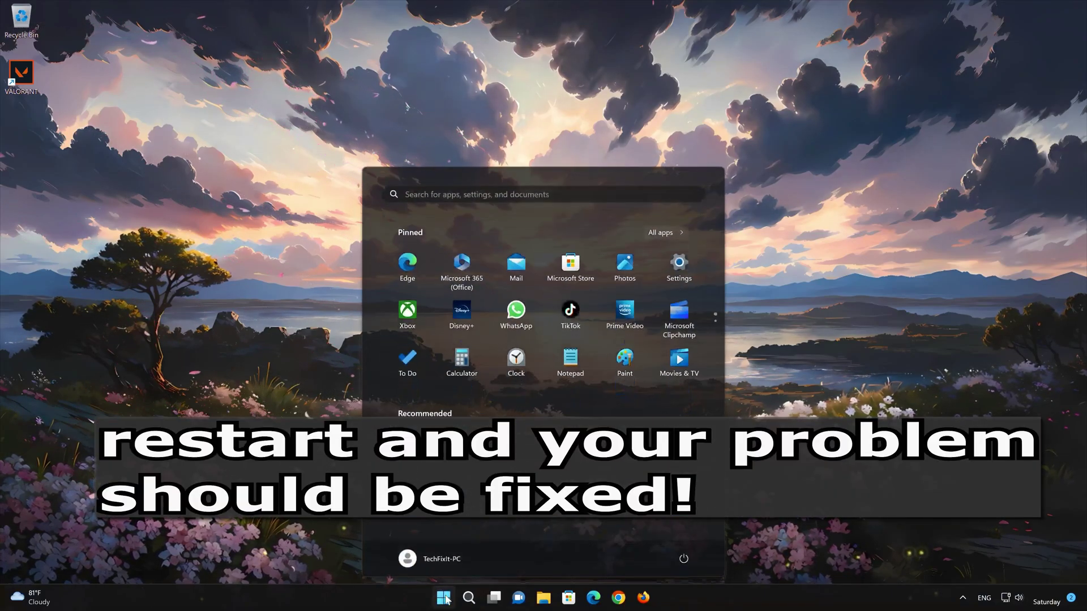
{"action": "left_click", "coordinate": [684, 561]}
{"action": "left_click", "coordinate": [684, 532]}
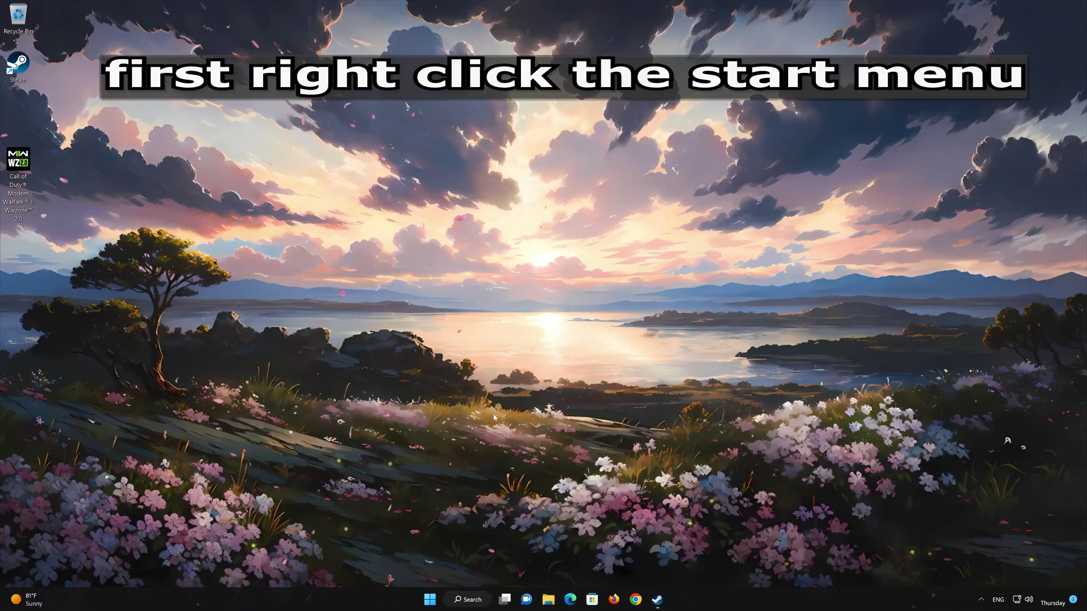
- Open the Network reset page in the Windows Settings, under the advanced network settings of Network & internet
{"action": "right_click", "coordinate": [433, 605]}
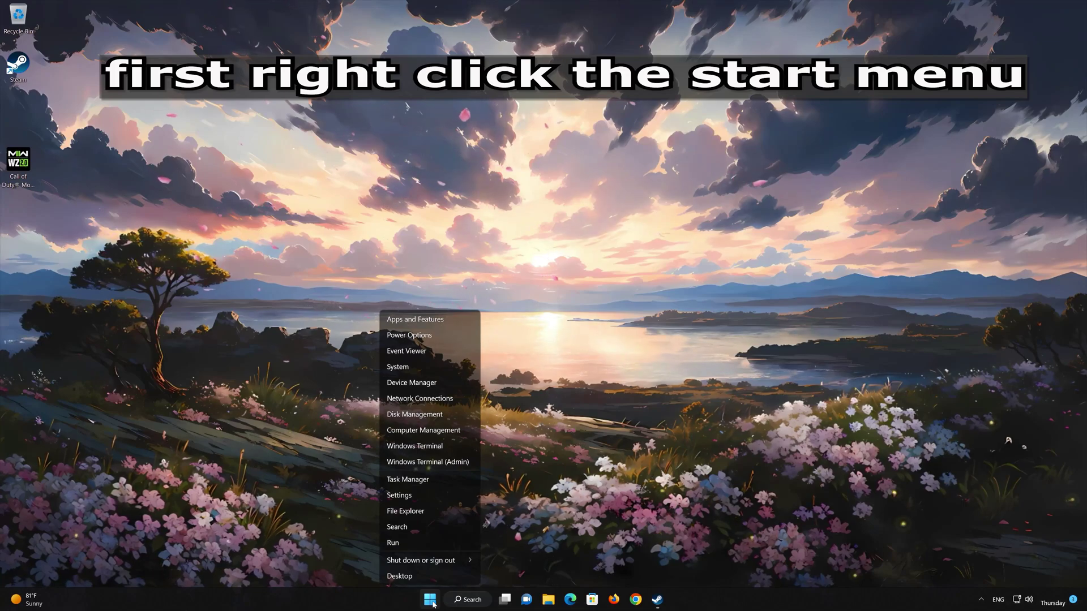
{"action": "left_click", "coordinate": [429, 495]}
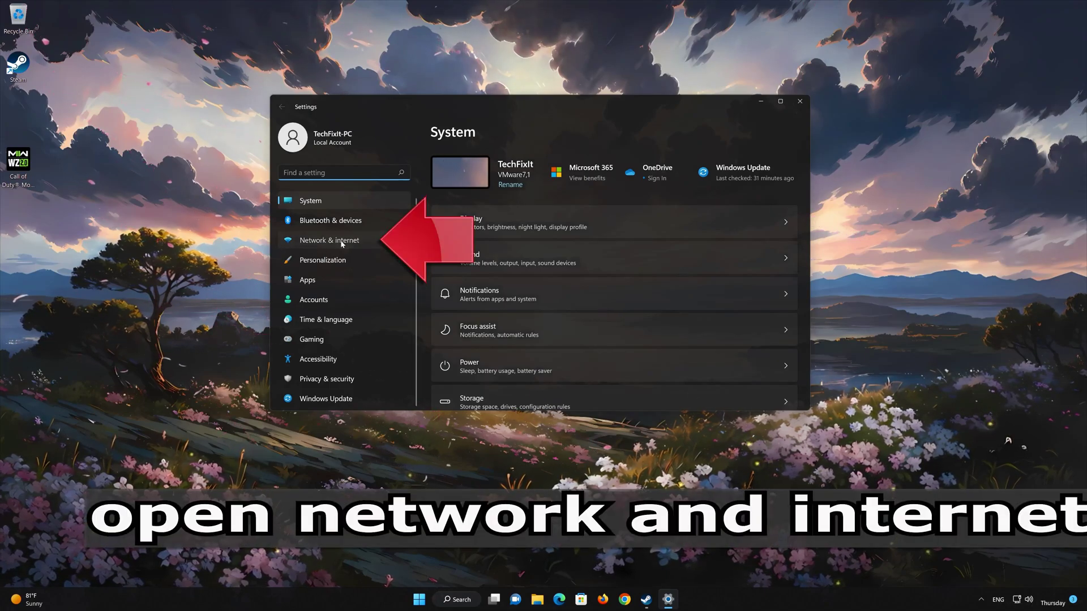
{"action": "left_click", "coordinate": [348, 242]}
{"action": "scroll", "coordinate": [624, 253], "scroll_direction": "down", "scroll_amount": 2}
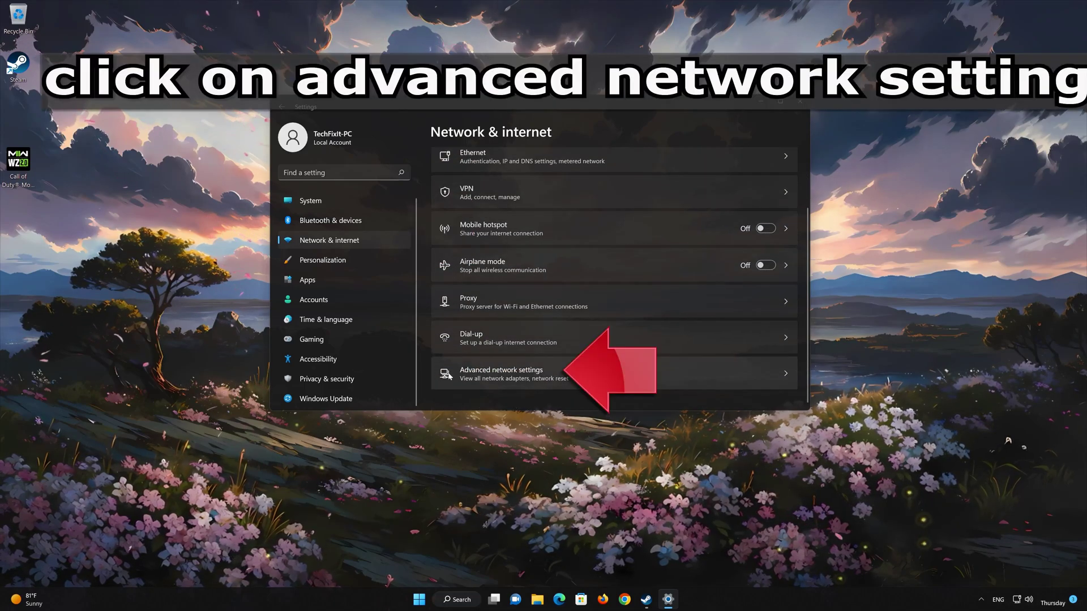
{"action": "left_click", "coordinate": [786, 375]}
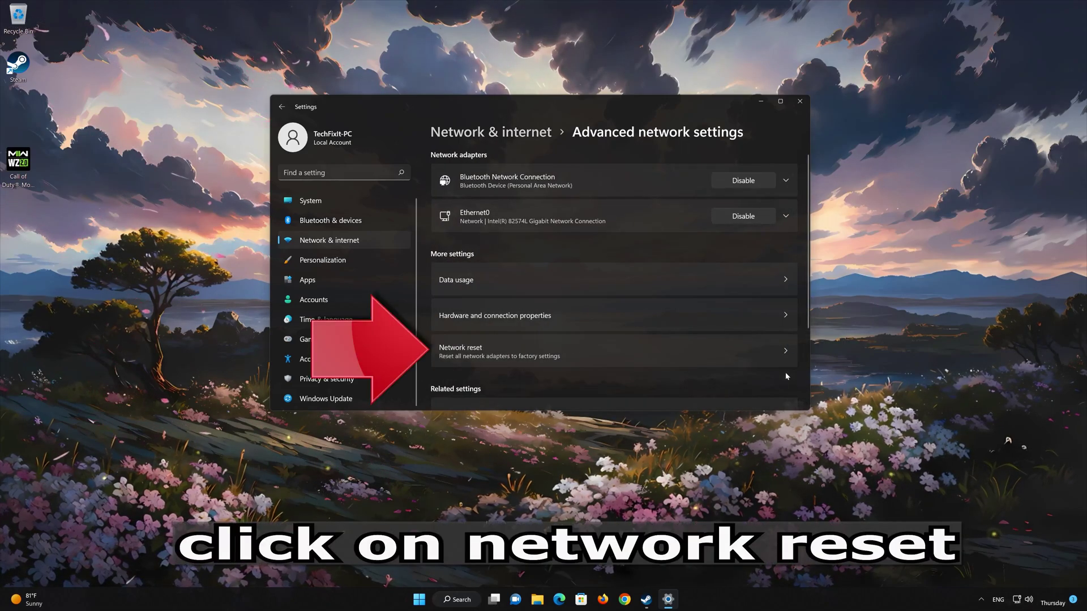
{"action": "left_click", "coordinate": [547, 352]}
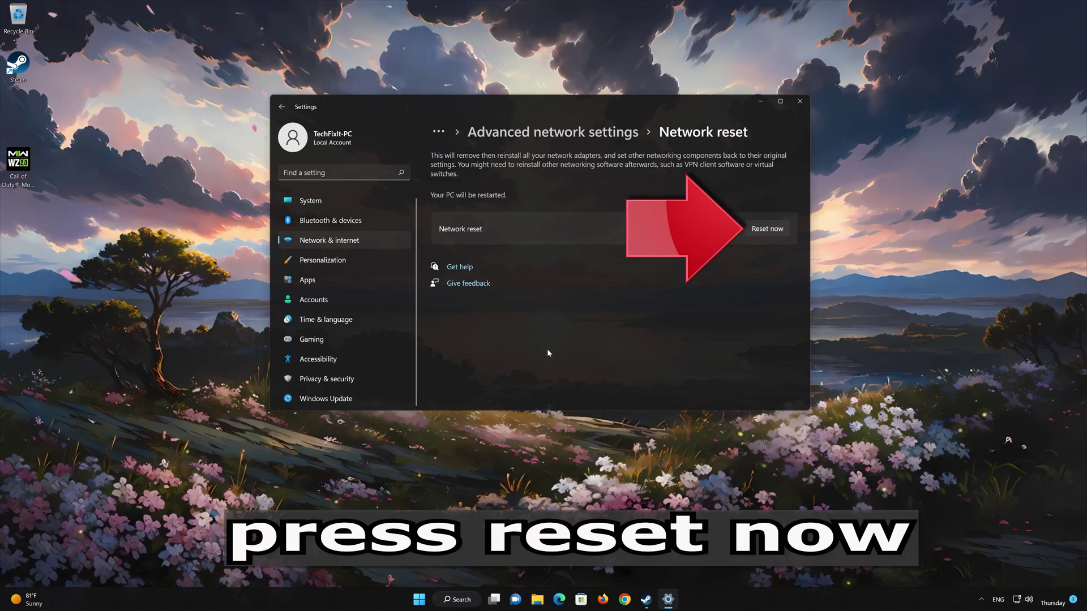
- Reset all network settings, confirm the reset, and dismiss the sign-out notice
{"action": "left_click", "coordinate": [775, 233]}
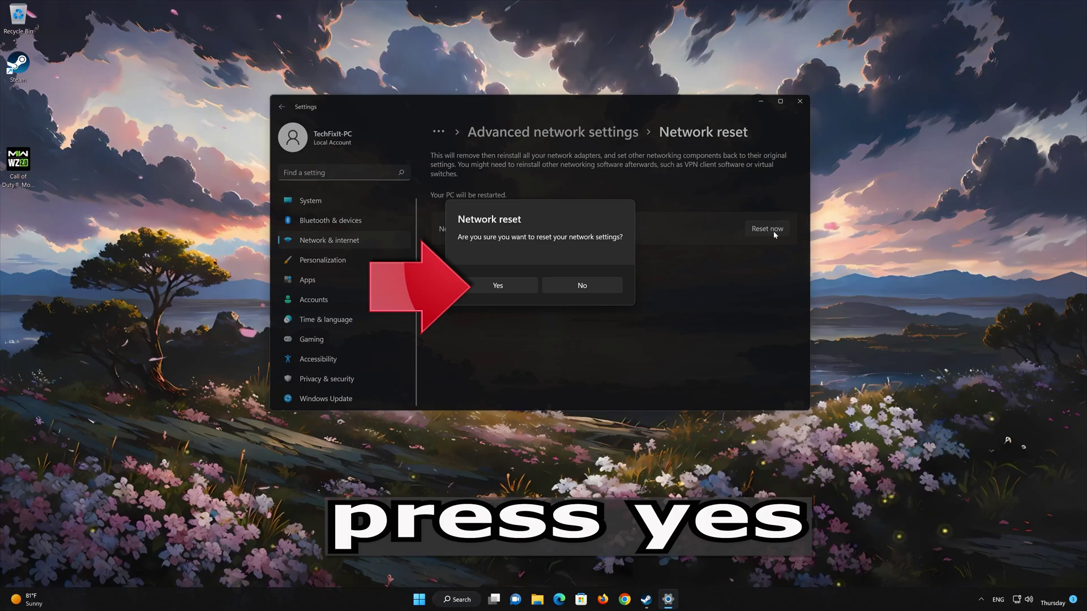
{"action": "left_click", "coordinate": [498, 286]}
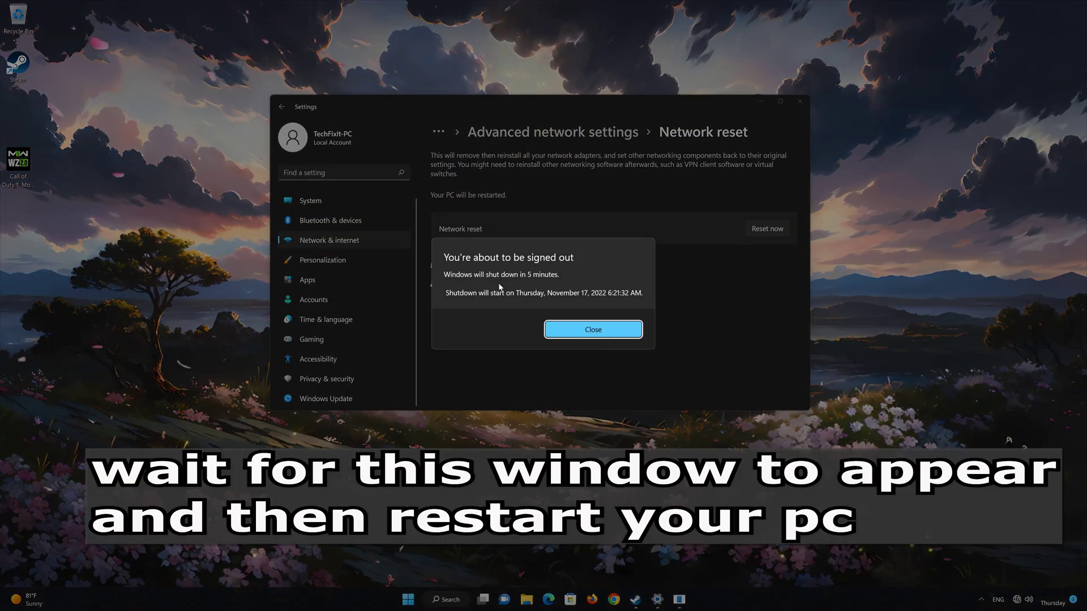
{"action": "left_click", "coordinate": [600, 336]}
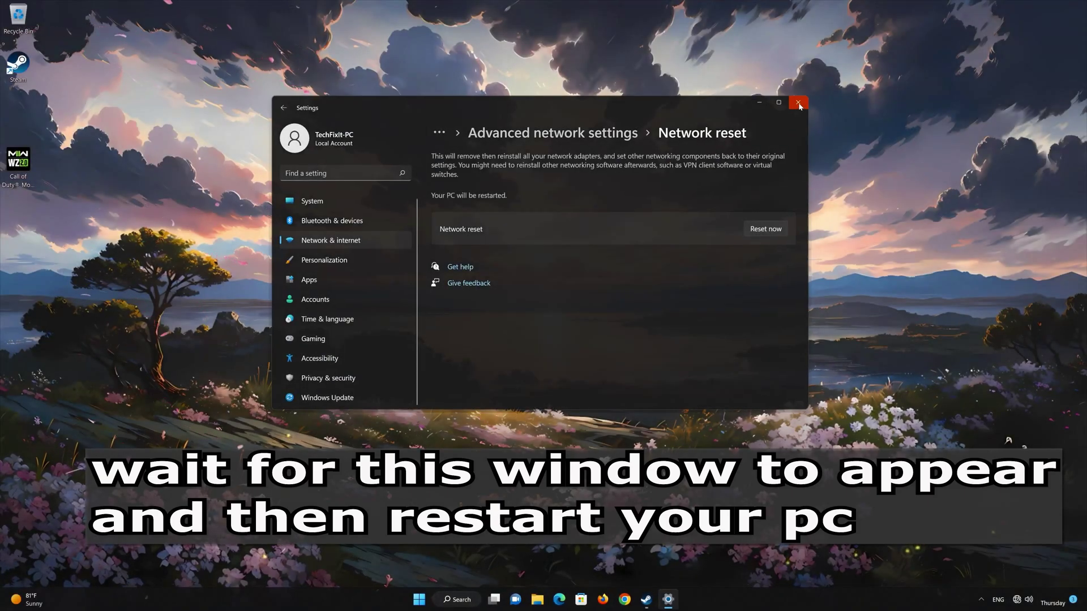
- Close Settings and restart the computer to complete the network reset
{"action": "left_click", "coordinate": [800, 102]}
{"action": "left_click", "coordinate": [430, 600]}
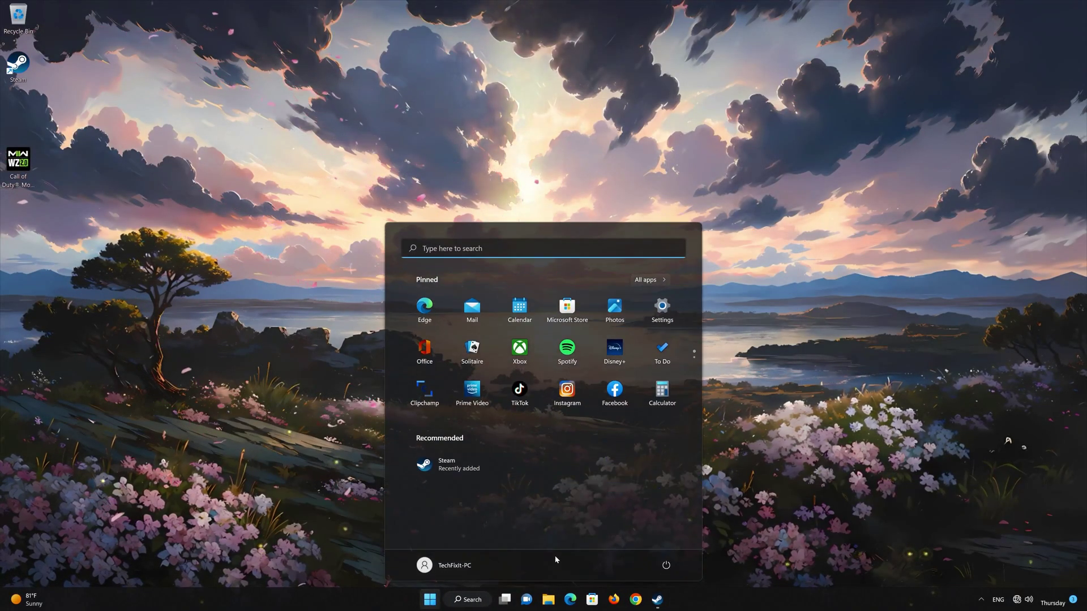
{"action": "left_click", "coordinate": [666, 566]}
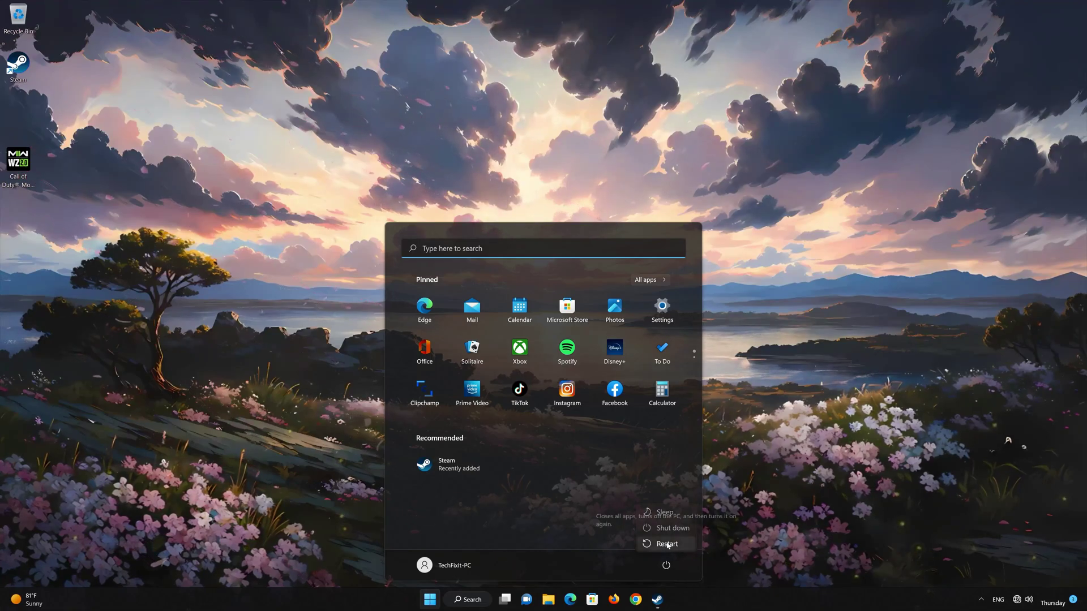
{"action": "left_click", "coordinate": [668, 545]}
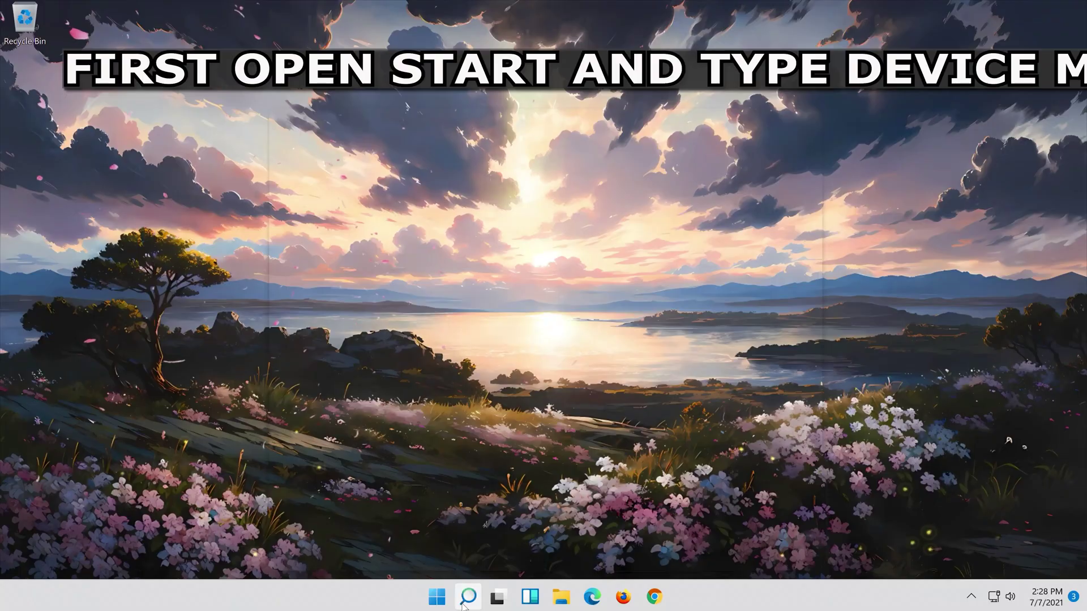
- Search Windows for "device manager" and open Device Manager
{"action": "left_click", "coordinate": [464, 601]}
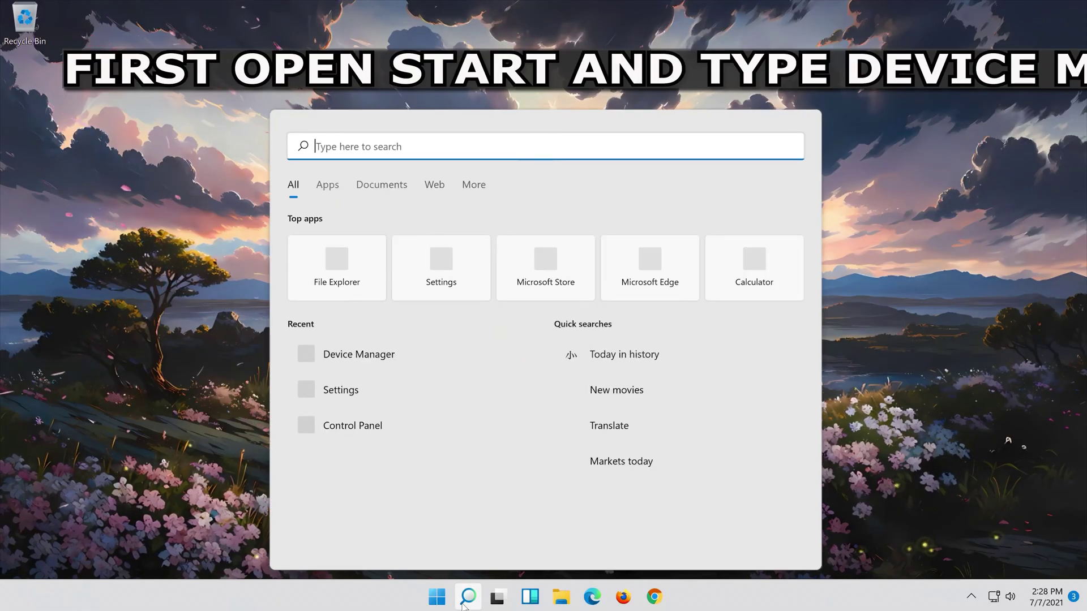
{"action": "type", "text": "devic"}
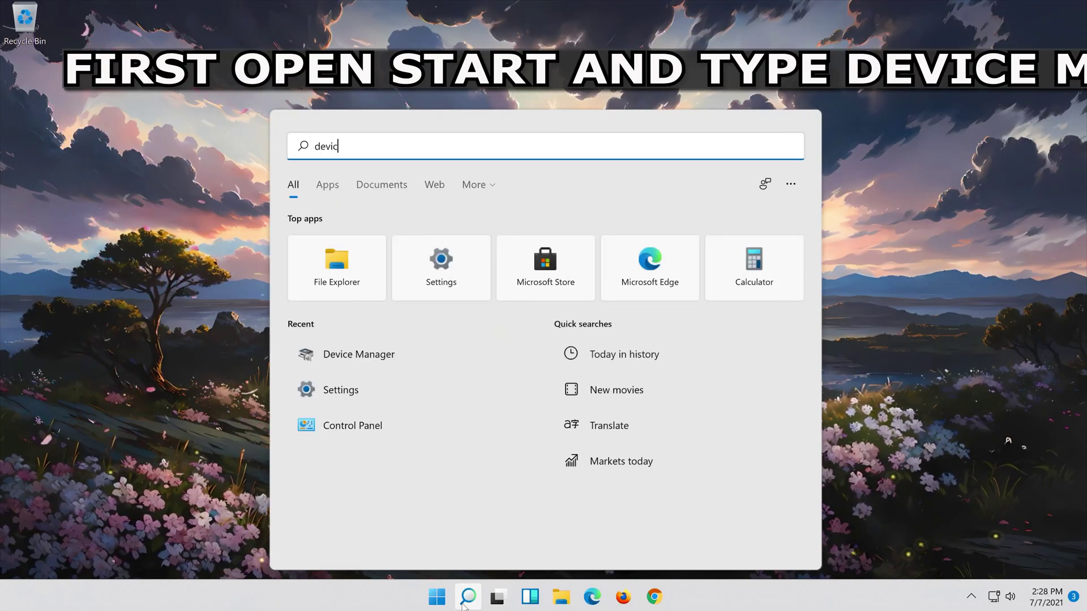
{"action": "type", "text": "e manager"}
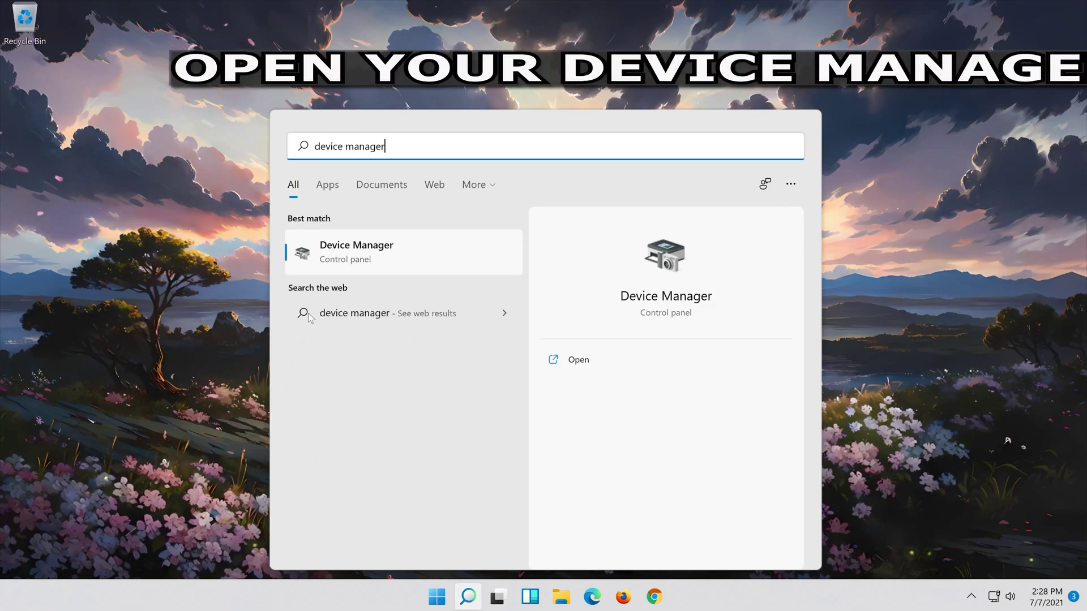
{"action": "left_click", "coordinate": [383, 257]}
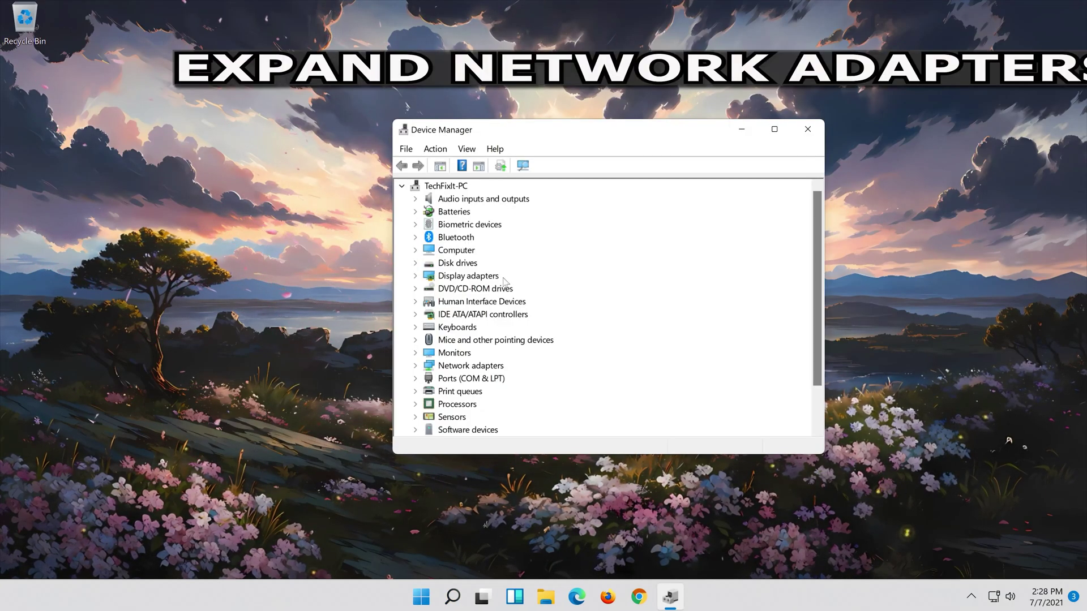
- Uninstall the Intel(R) 82574L Gigabit Network Connection network adapter through its driver properties and confirm the removal
{"action": "left_click", "coordinate": [418, 367]}
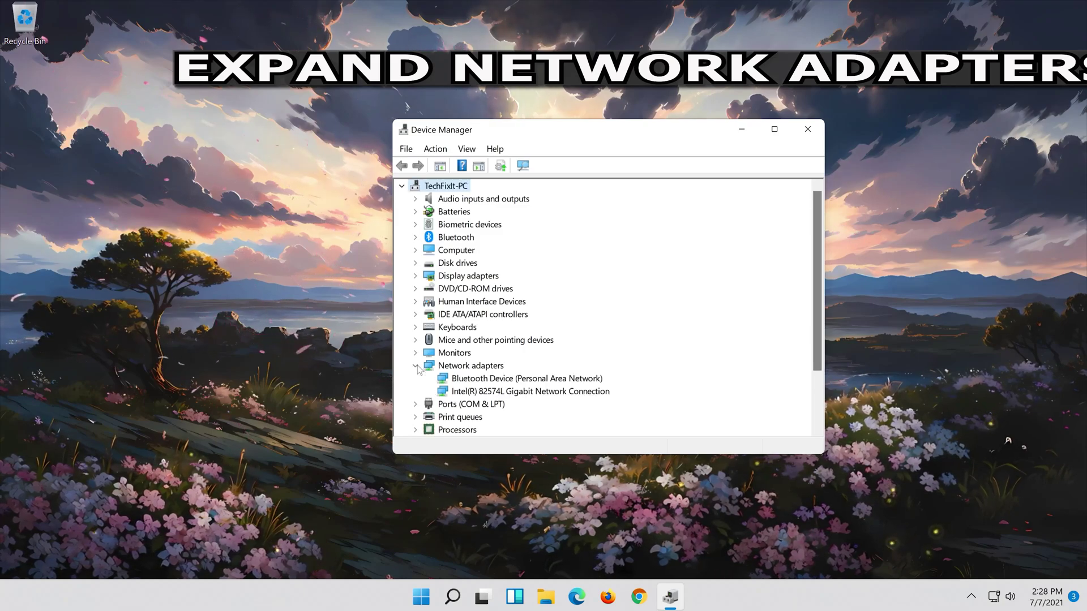
{"action": "left_click", "coordinate": [482, 390]}
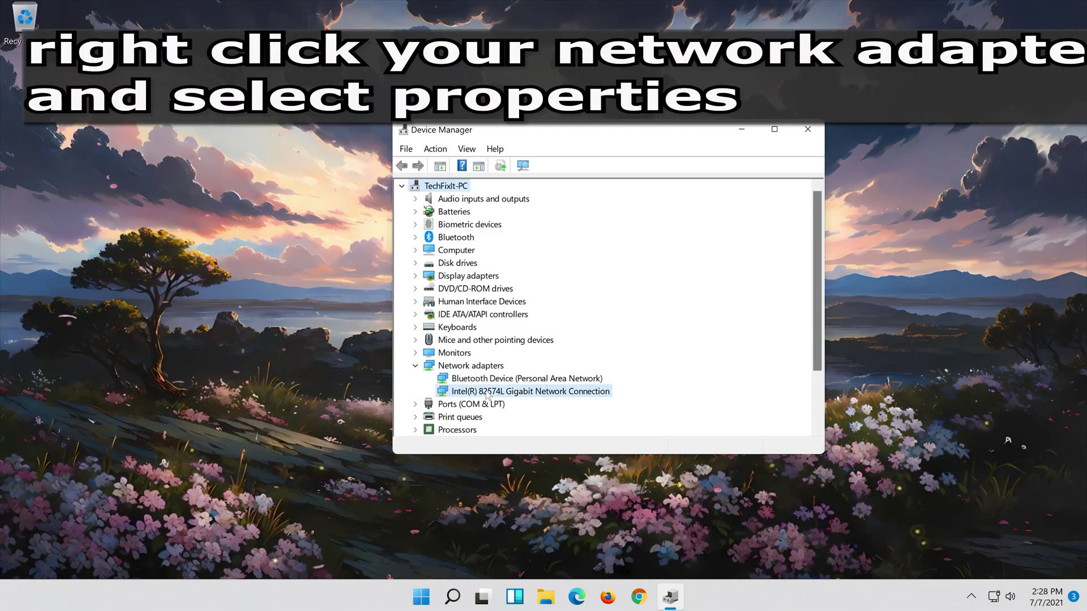
{"action": "right_click", "coordinate": [534, 395]}
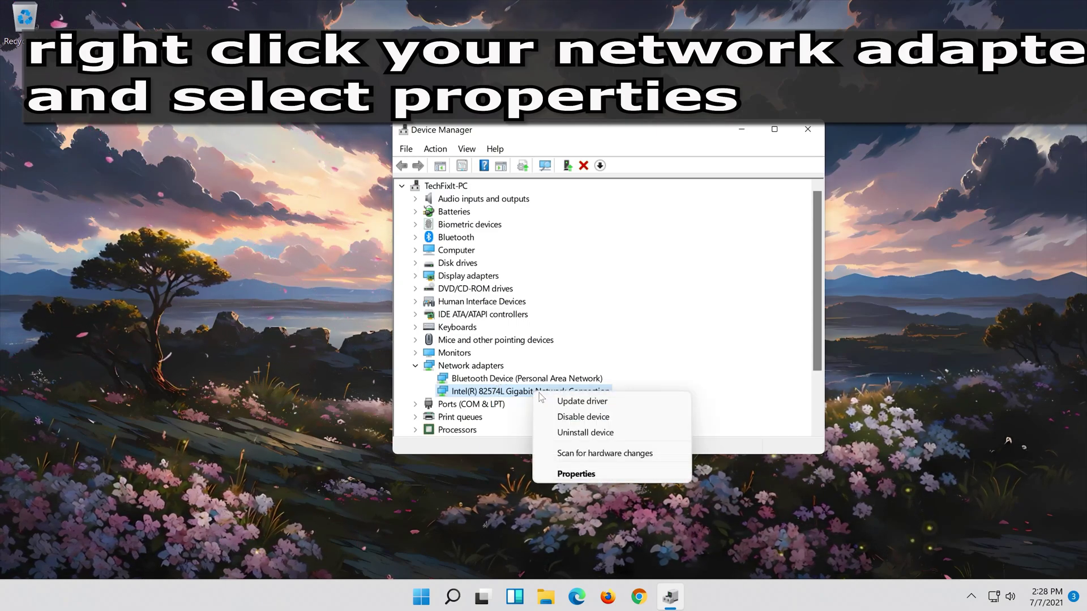
{"action": "left_click", "coordinate": [603, 475]}
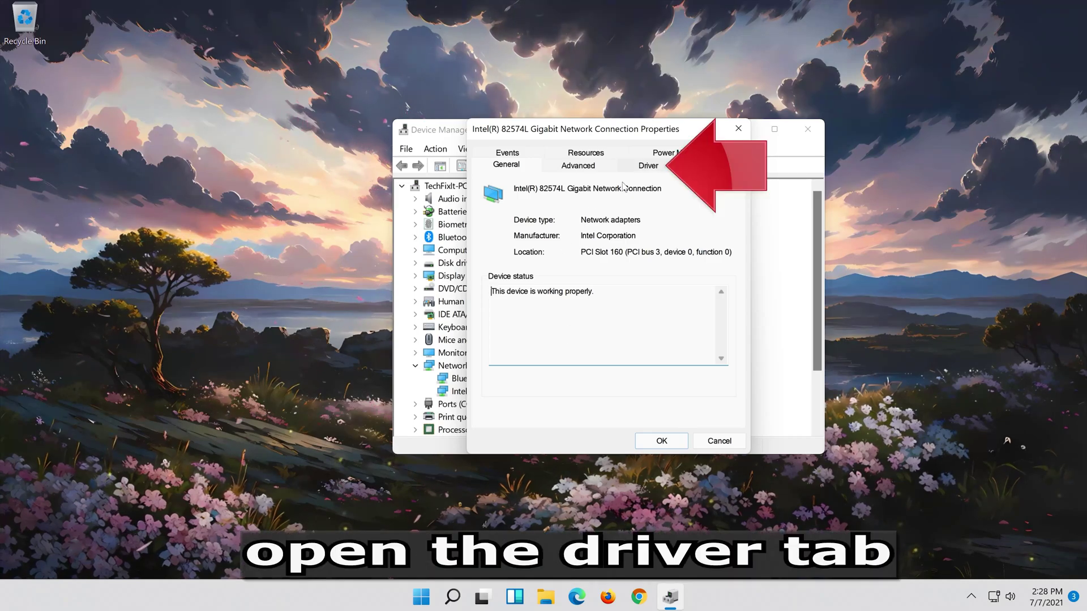
{"action": "left_click", "coordinate": [656, 169]}
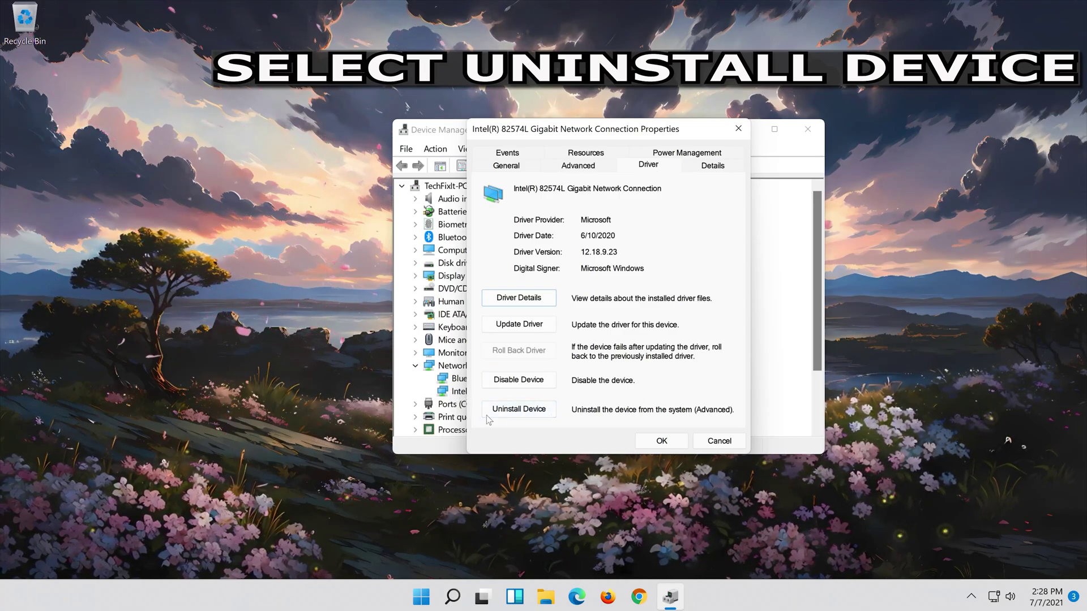
{"action": "left_click", "coordinate": [527, 411]}
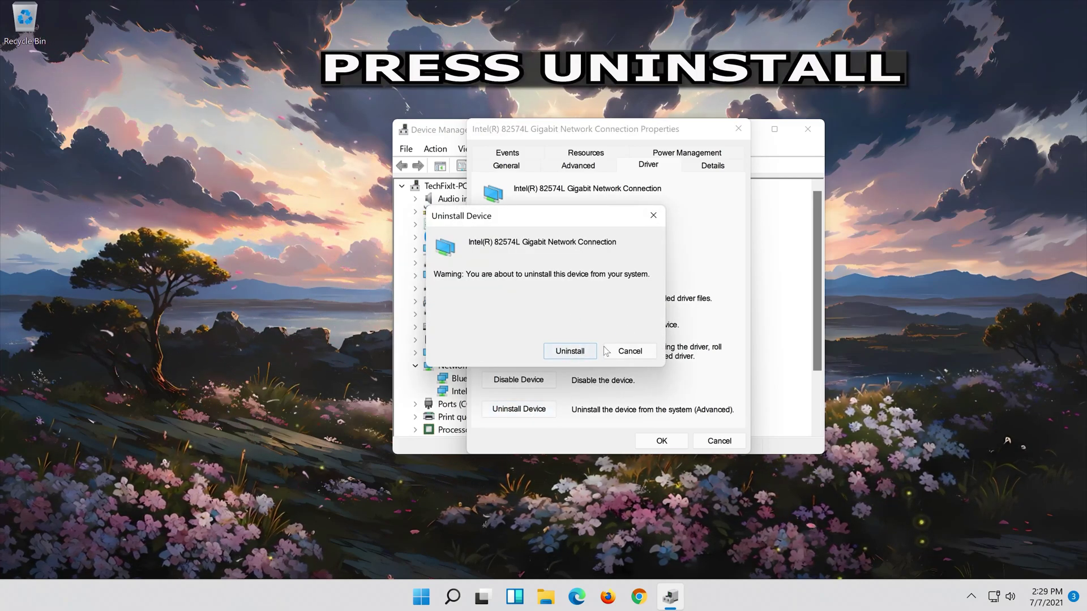
{"action": "left_click", "coordinate": [575, 354]}
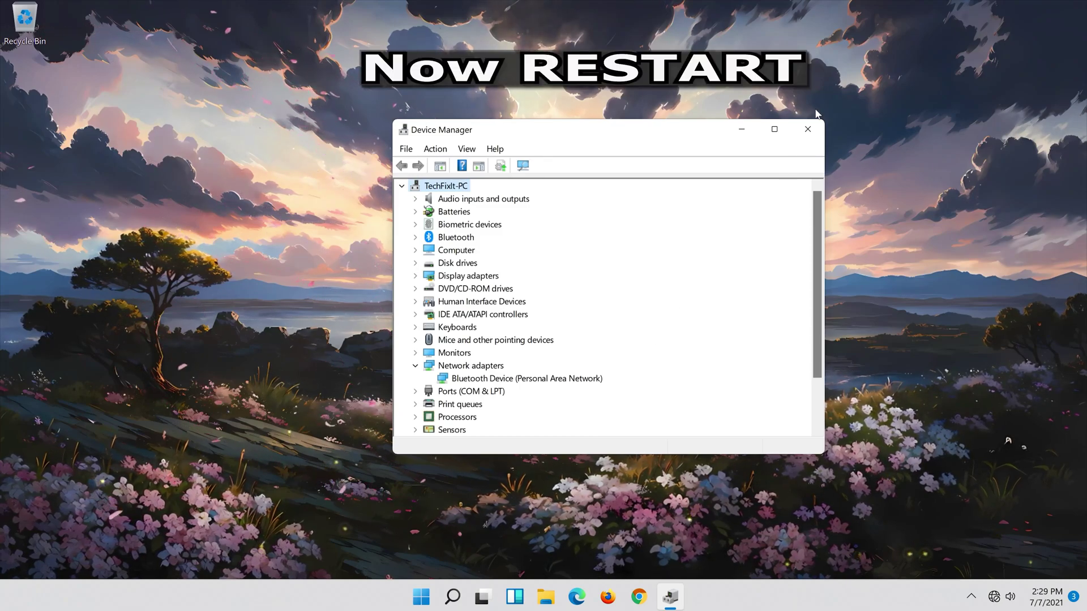
- Close Device Manager and restart the computer
{"action": "left_click", "coordinate": [808, 129]}
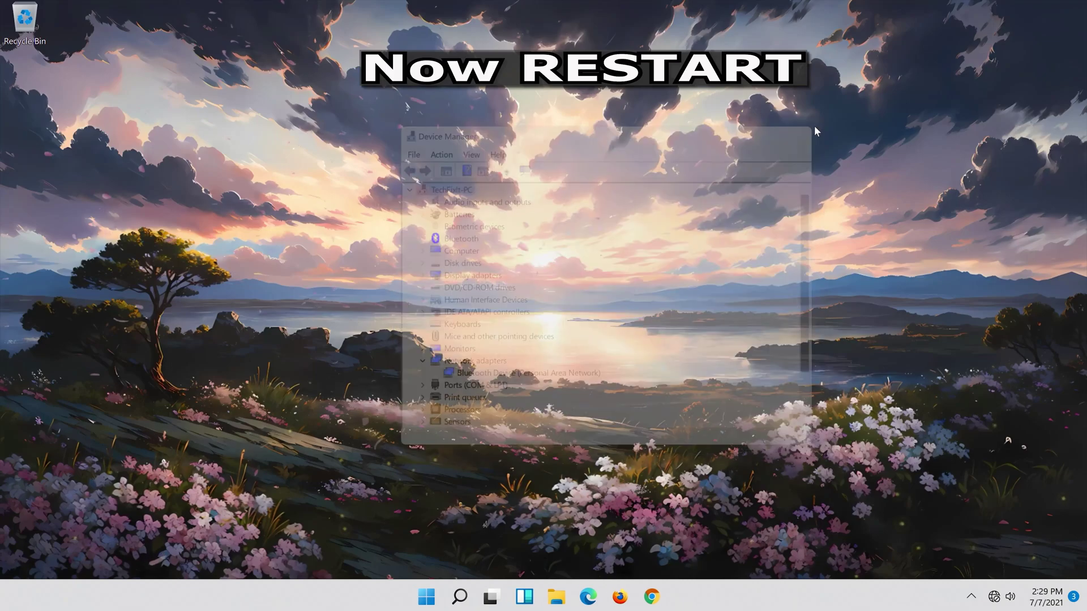
{"action": "left_click", "coordinate": [436, 600]}
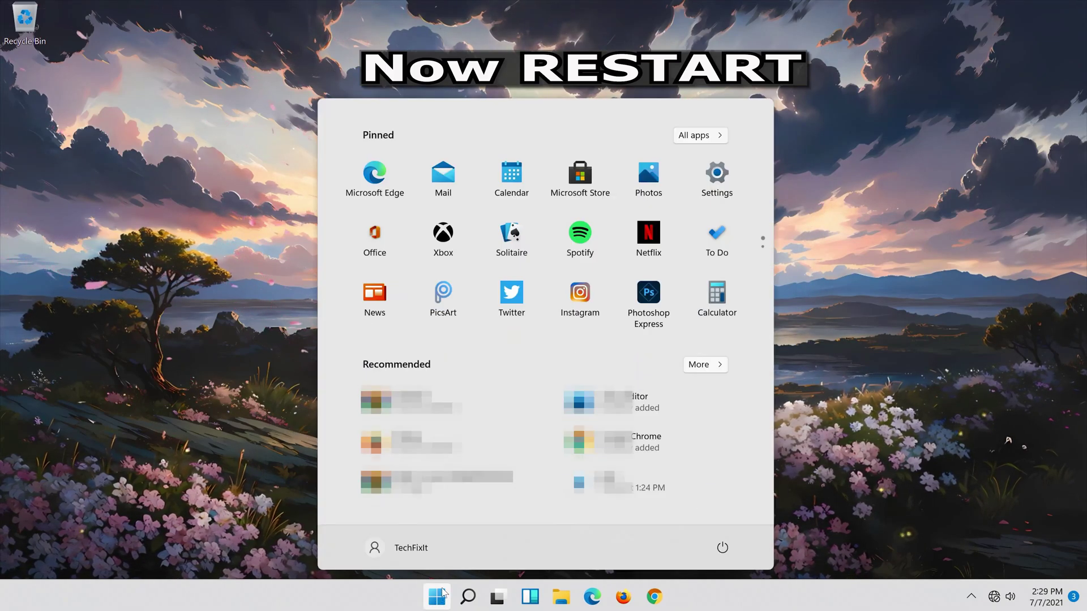
{"action": "left_click", "coordinate": [724, 546]}
{"action": "left_click", "coordinate": [728, 516]}
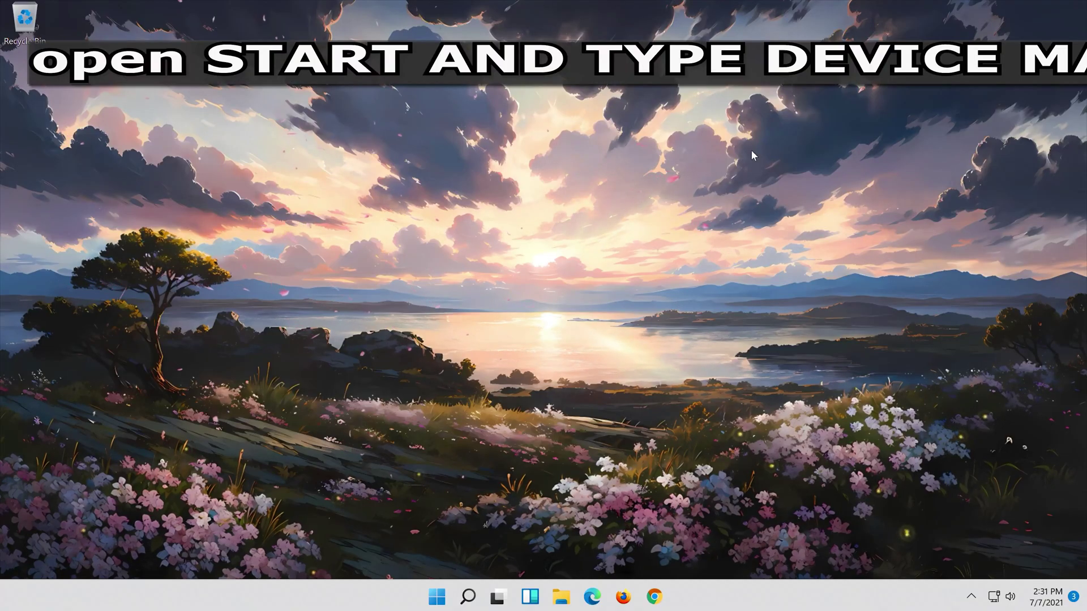
- Search Windows for "device manager" and open Device Manager again
{"action": "left_click", "coordinate": [470, 597]}
{"action": "type", "text": "de"}
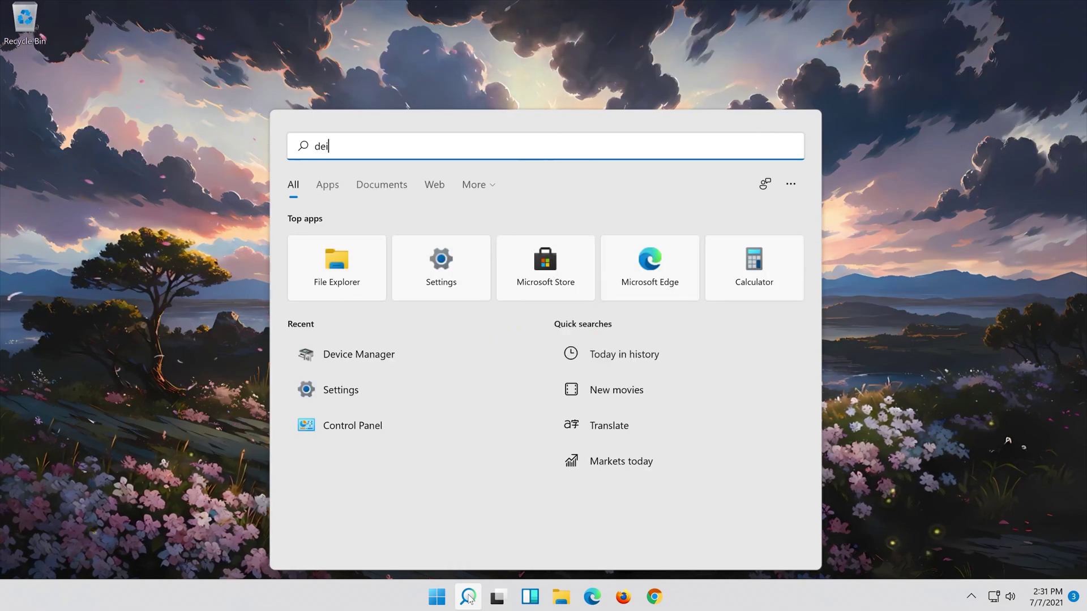
{"action": "type", "text": "vice manager"}
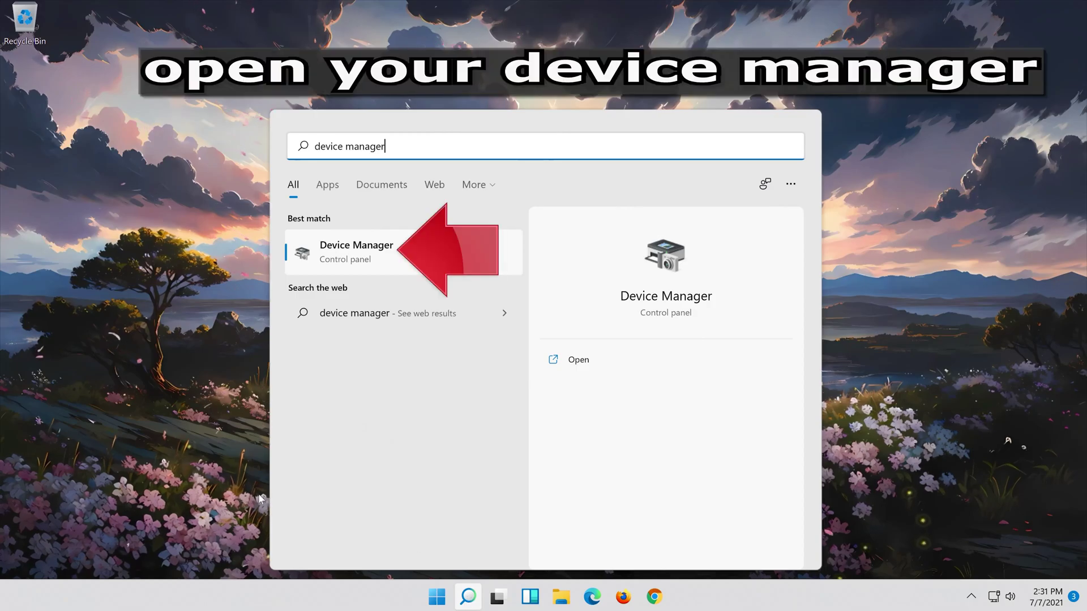
{"action": "left_click", "coordinate": [385, 254]}
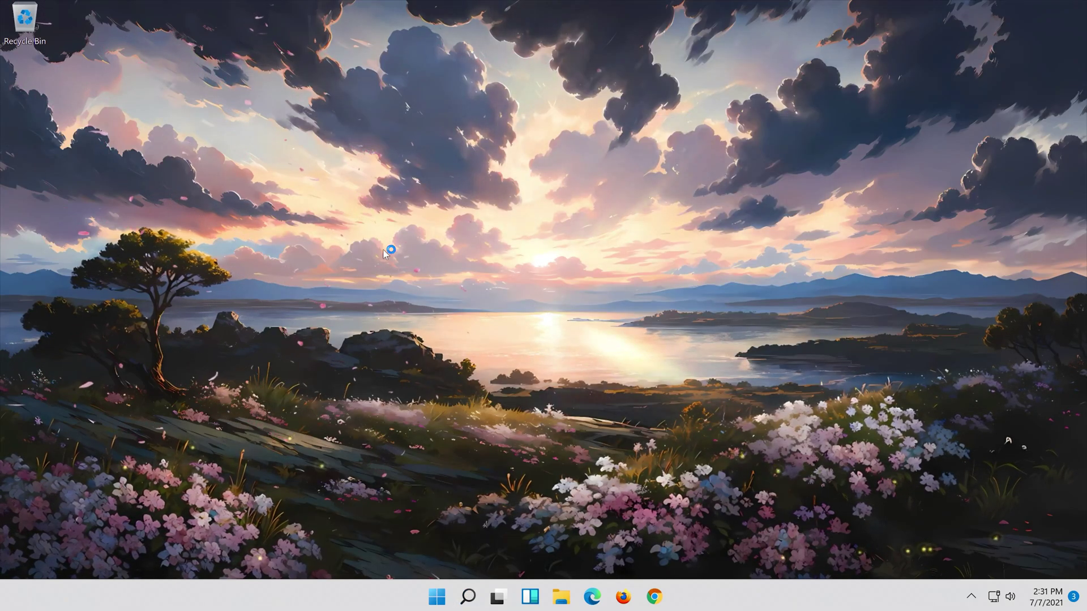
- Expand the network adapters and open the driver properties of the Intel(R) 82574L Gigabit Network Connection
{"action": "left_click", "coordinate": [358, 367]}
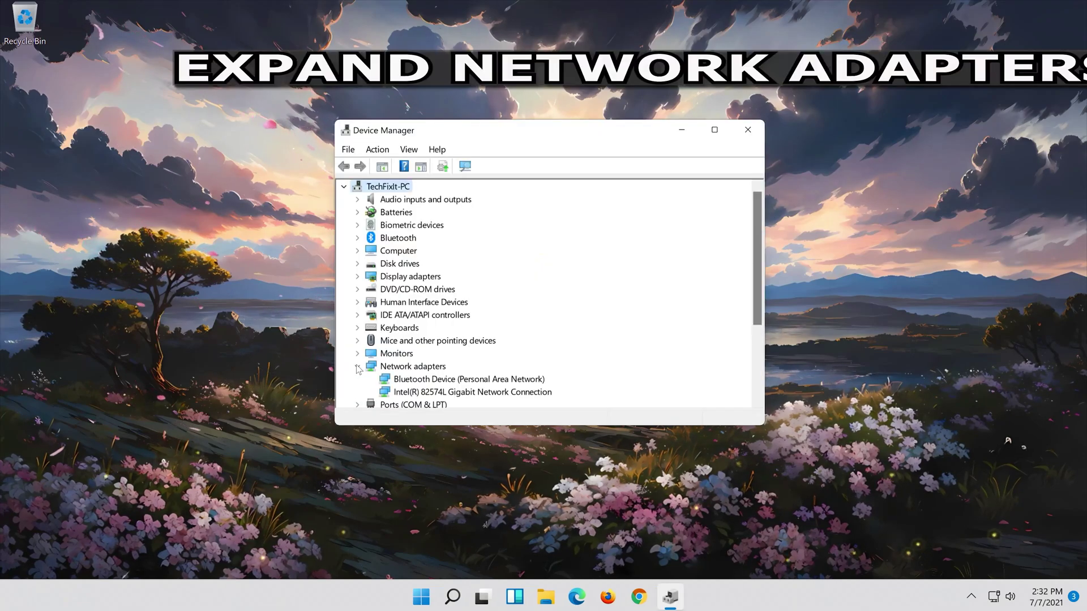
{"action": "left_click", "coordinate": [416, 393]}
{"action": "right_click", "coordinate": [477, 394]}
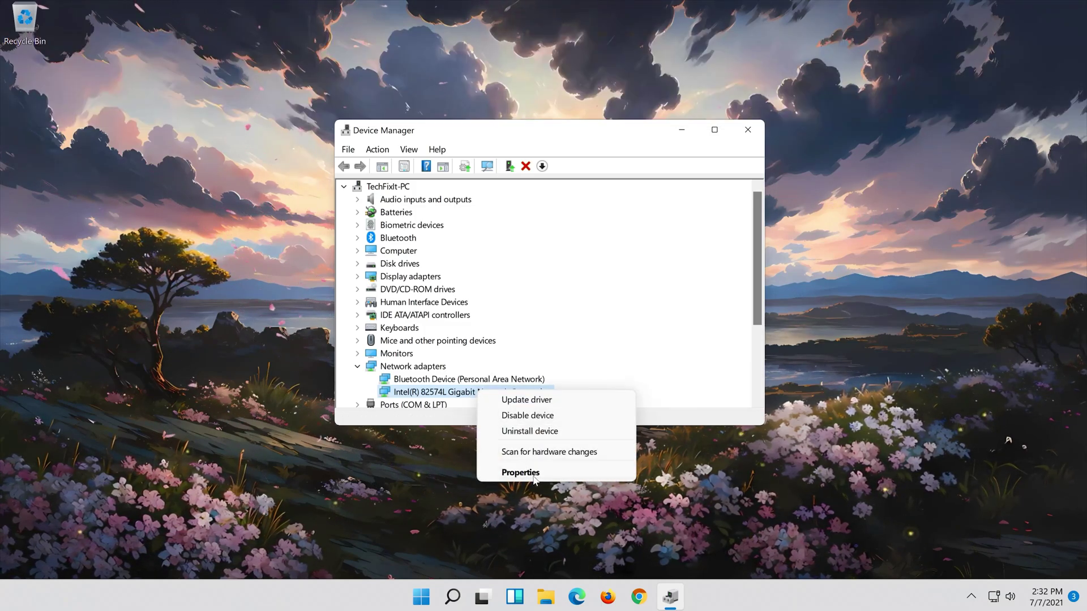
{"action": "left_click", "coordinate": [534, 474]}
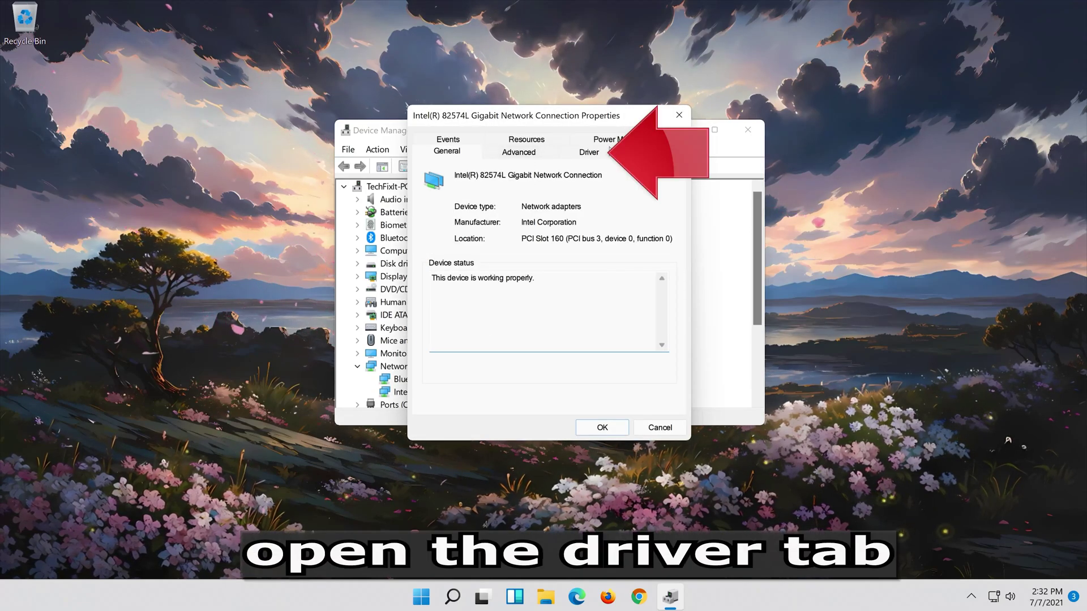
{"action": "left_click", "coordinate": [586, 154]}
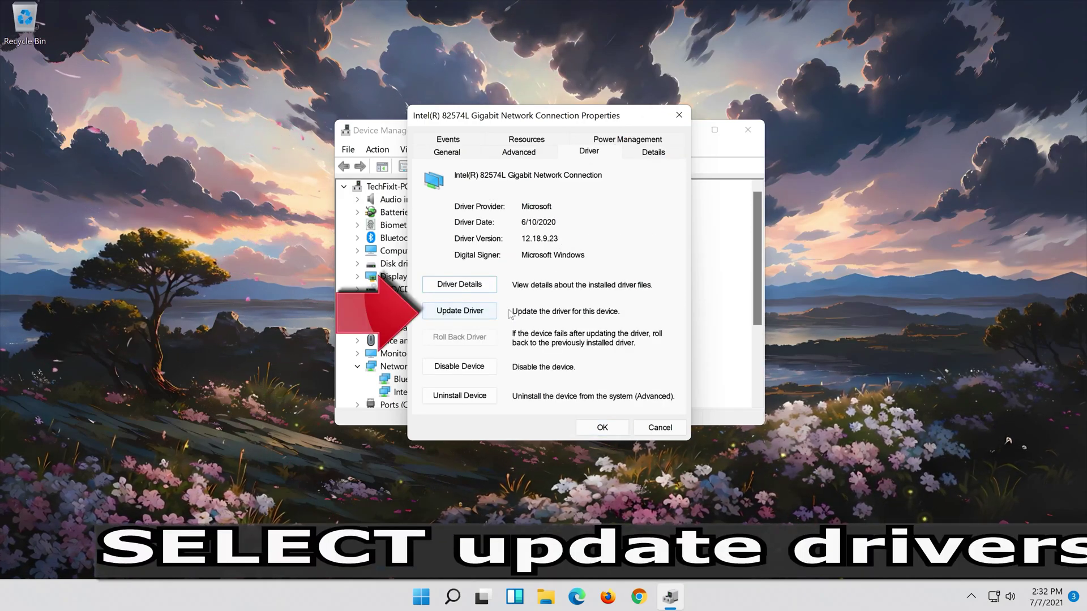
- Update the adapter's driver manually by installing Intel(R) 82574L Gigabit Network Connection from the list of available drivers on the computer
{"action": "left_click", "coordinate": [455, 316]}
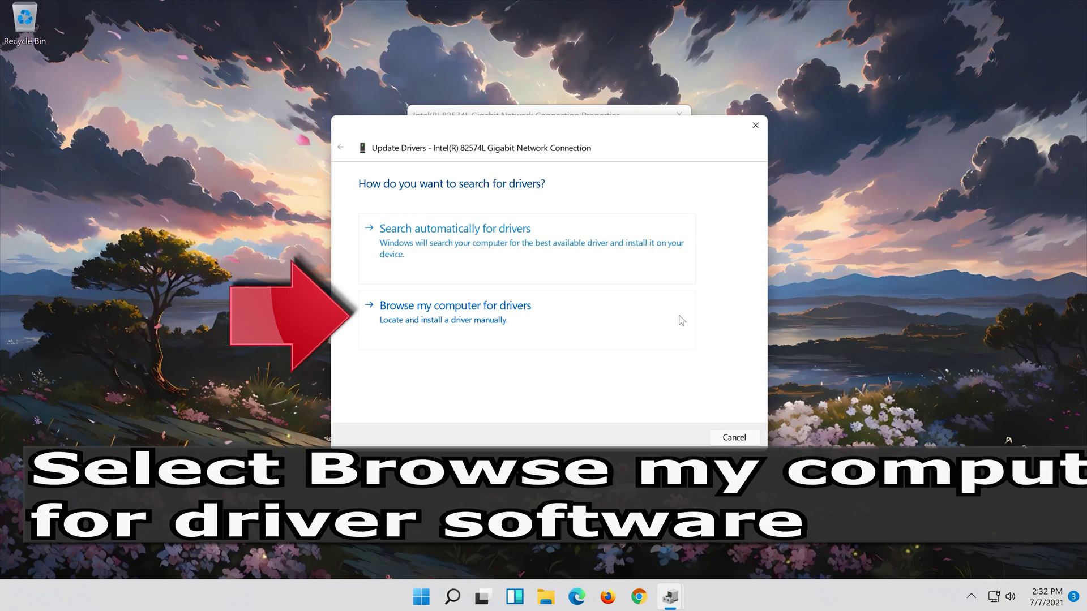
{"action": "left_click", "coordinate": [488, 334]}
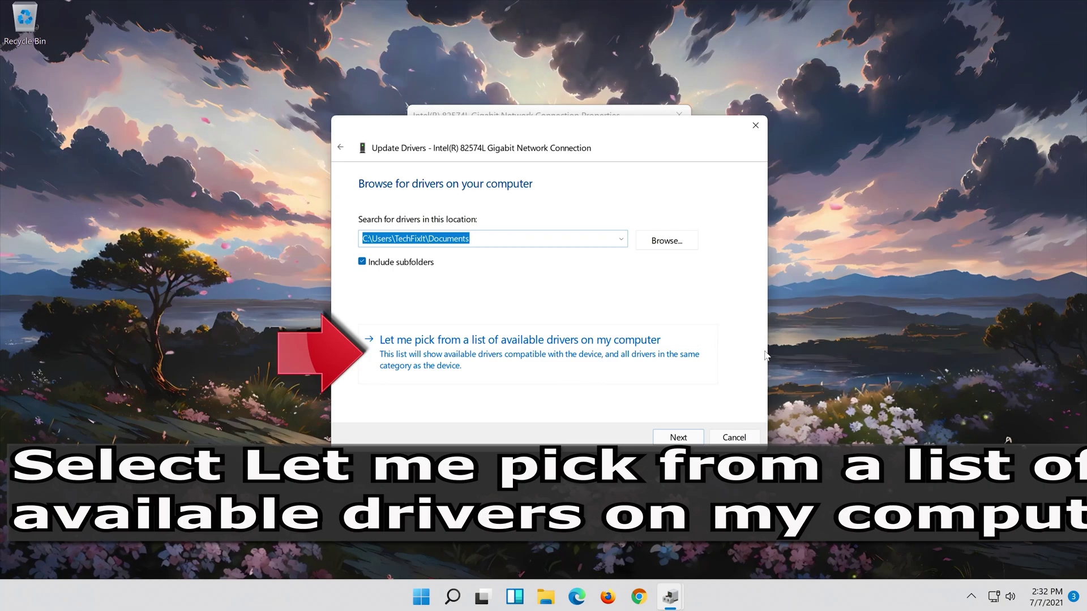
{"action": "left_click", "coordinate": [511, 359]}
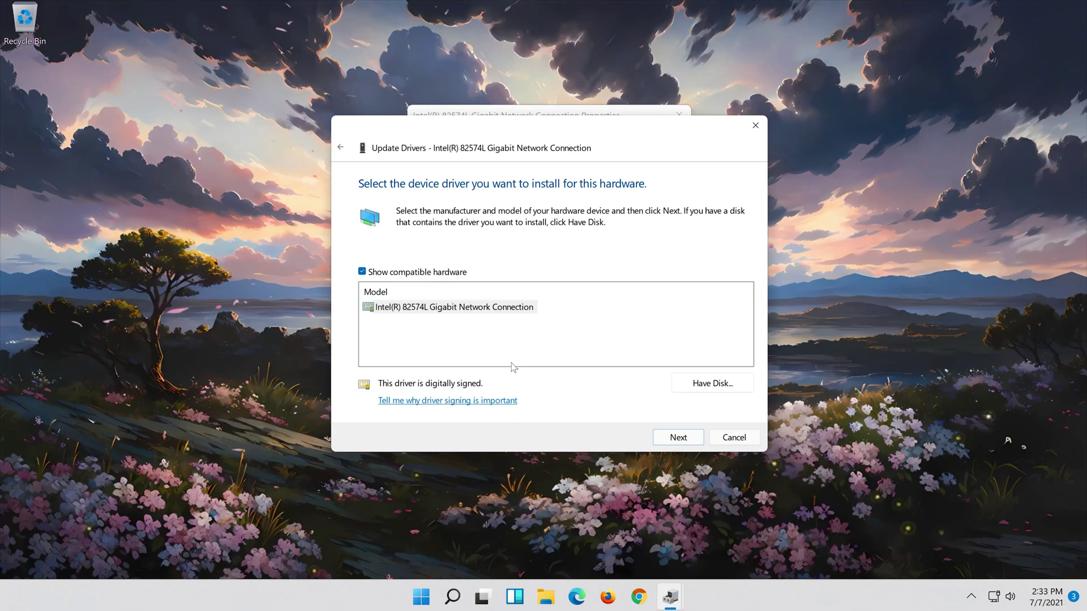
{"action": "left_click", "coordinate": [478, 309]}
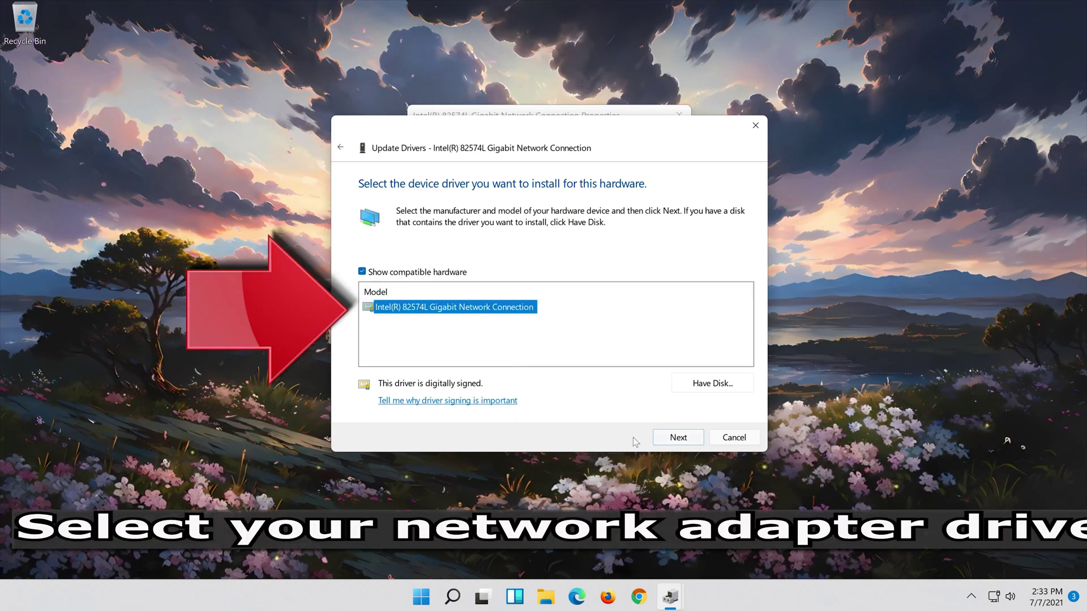
{"action": "left_click", "coordinate": [680, 439]}
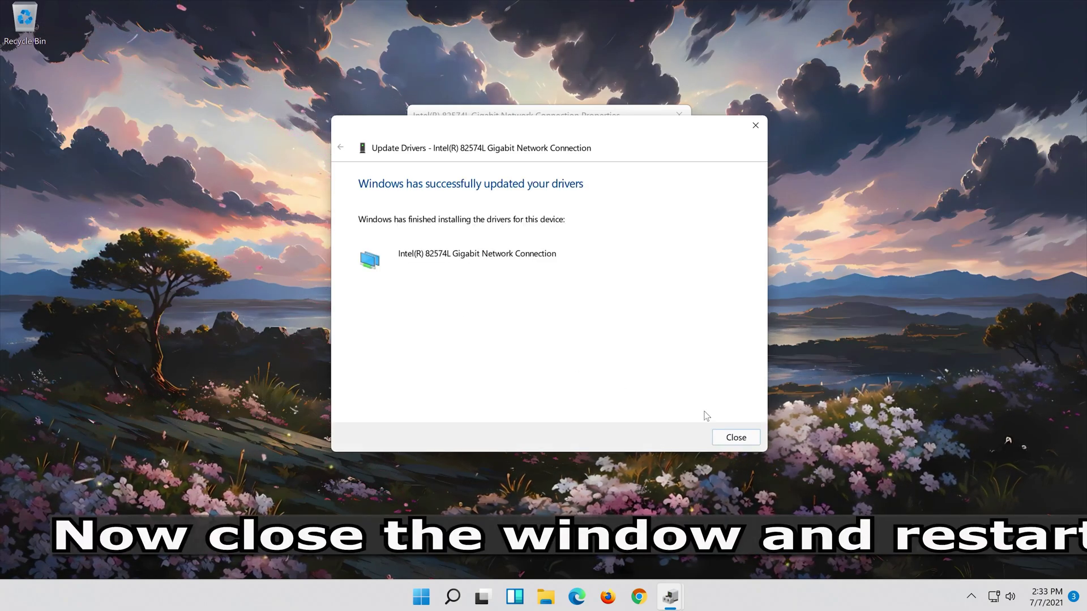
{"action": "left_click", "coordinate": [736, 436]}
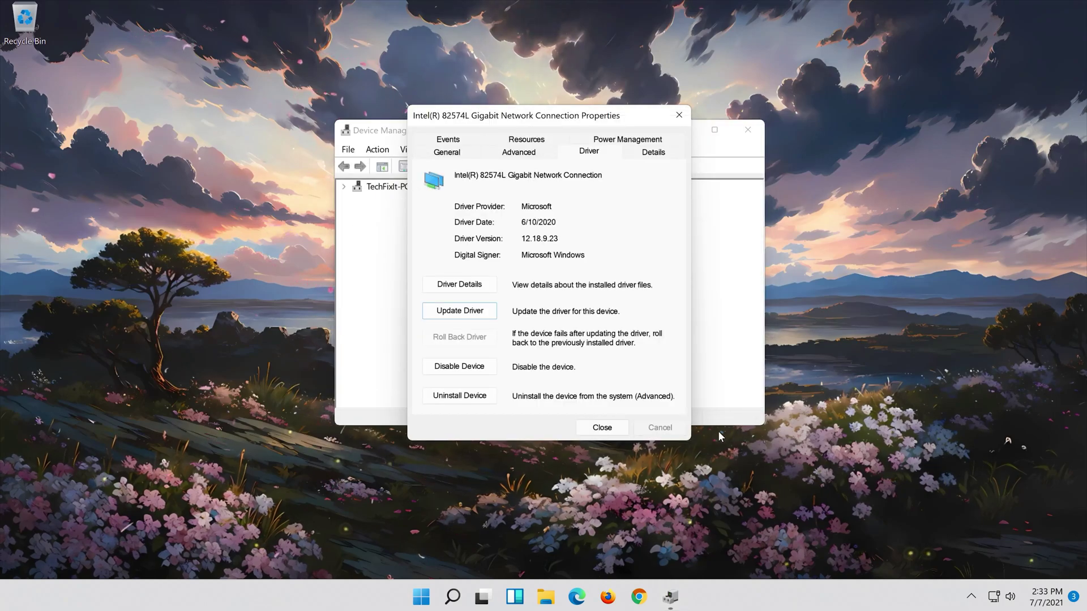
- Close the adapter properties and Device Manager, and restart the computer
{"action": "left_click", "coordinate": [602, 429]}
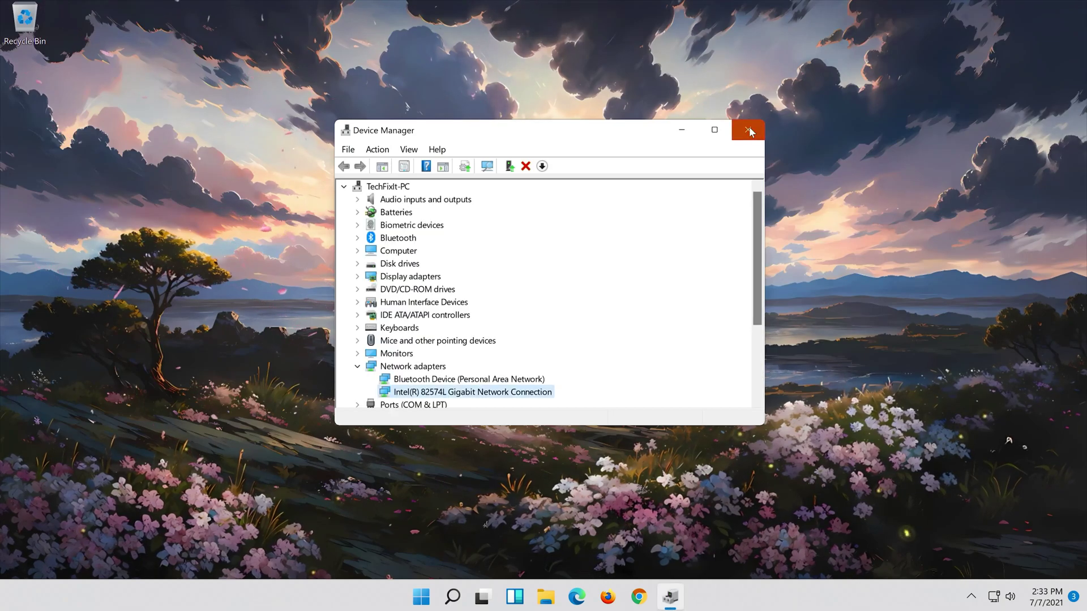
{"action": "left_click", "coordinate": [749, 129]}
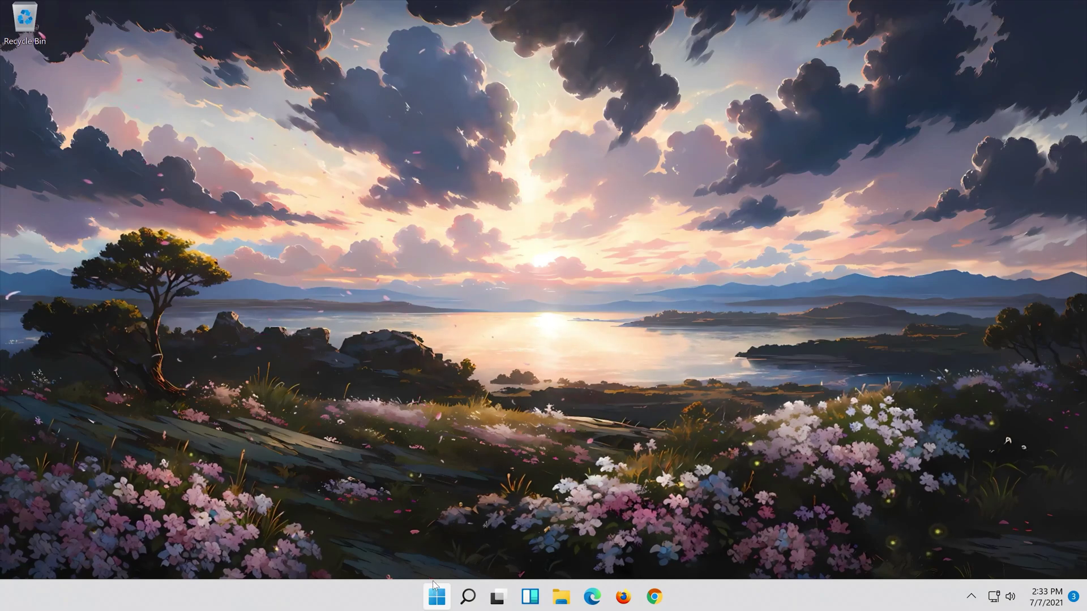
{"action": "left_click", "coordinate": [436, 597]}
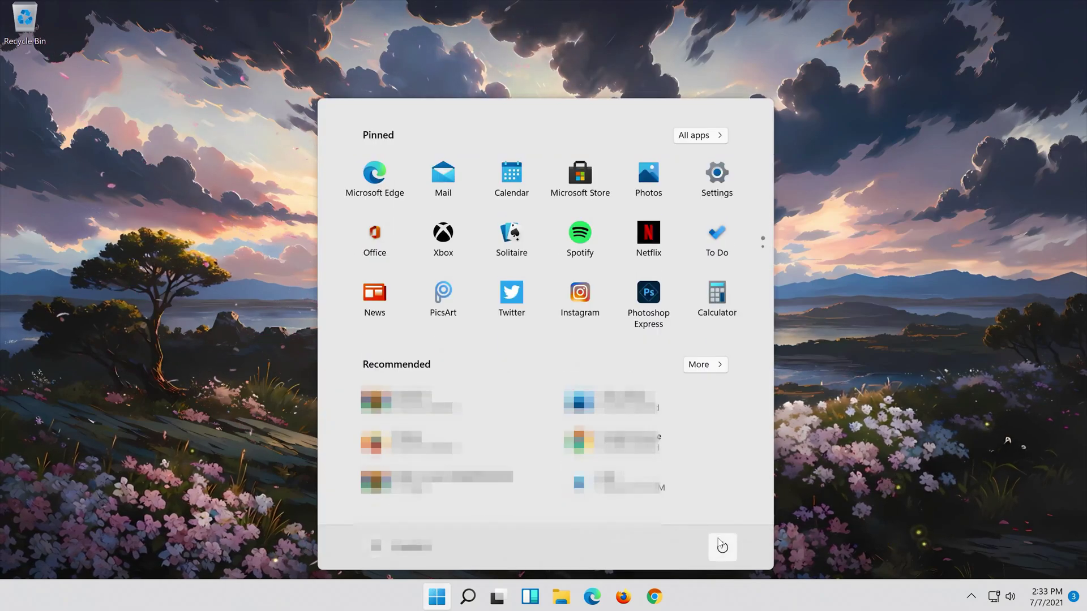
{"action": "left_click", "coordinate": [723, 547]}
{"action": "left_click", "coordinate": [722, 517]}
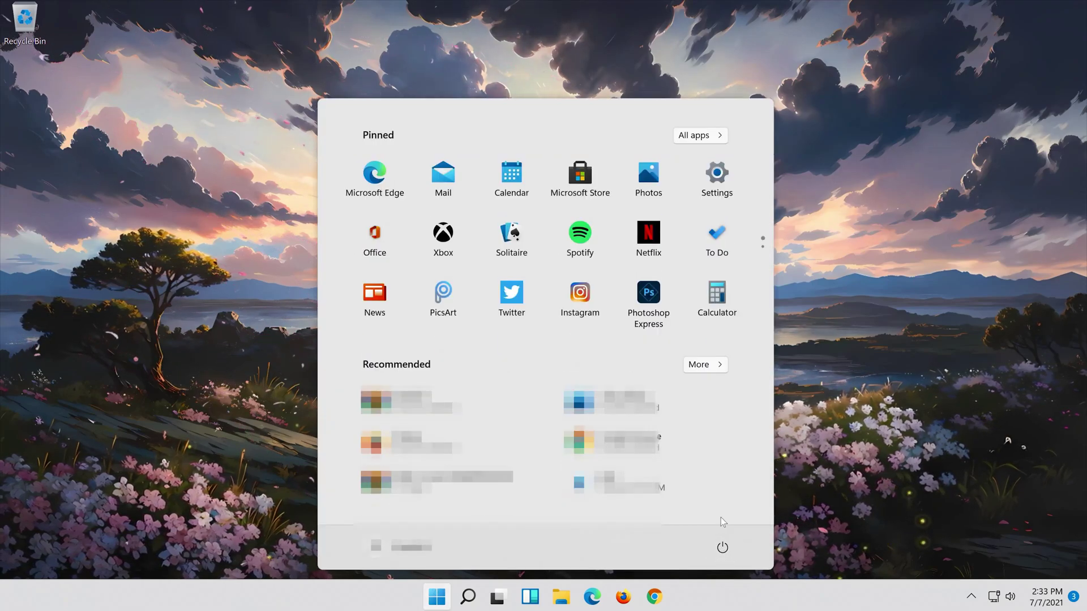